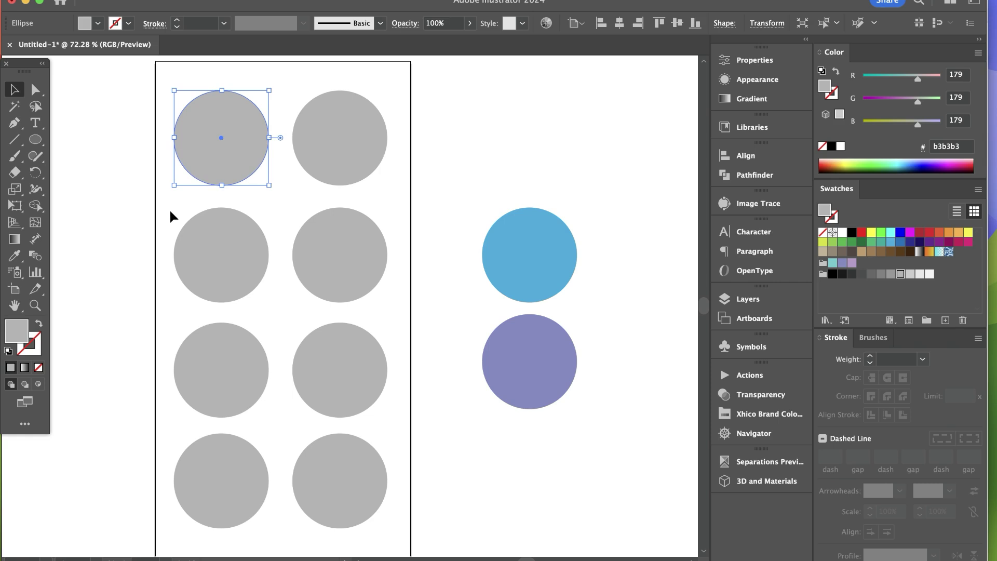
Use the Eyedropper to fill the selected top-left circle with the reference blue 29abe2, and after that with the reference purple 838bc5
{"action": "key", "text": "i"}
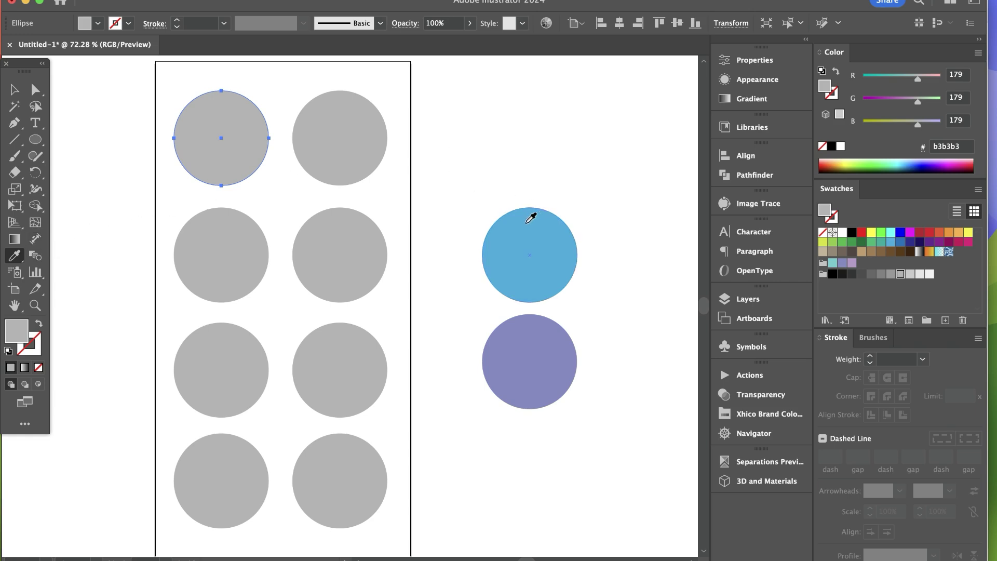
{"action": "left_click", "coordinate": [525, 215]}
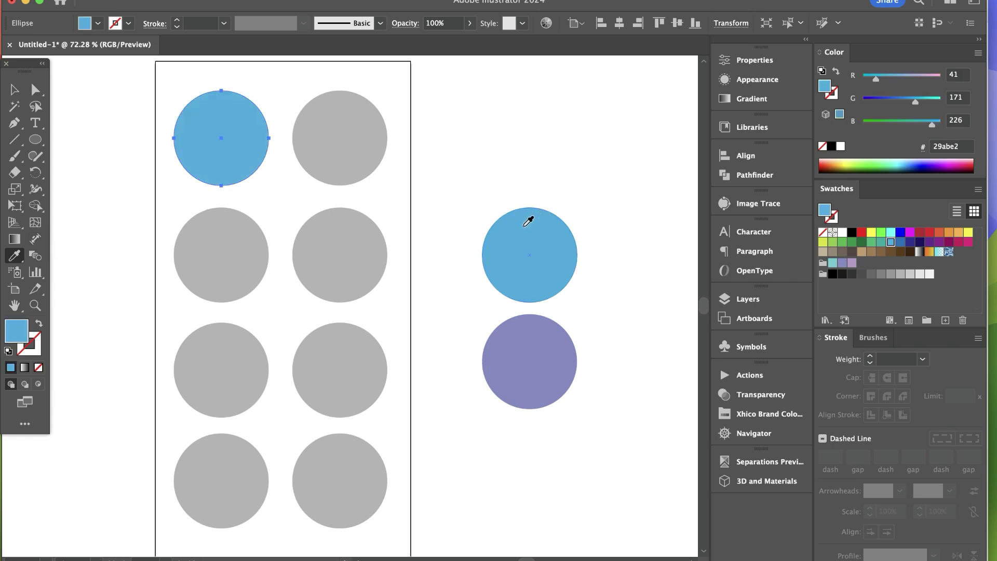
{"action": "left_click", "coordinate": [530, 324]}
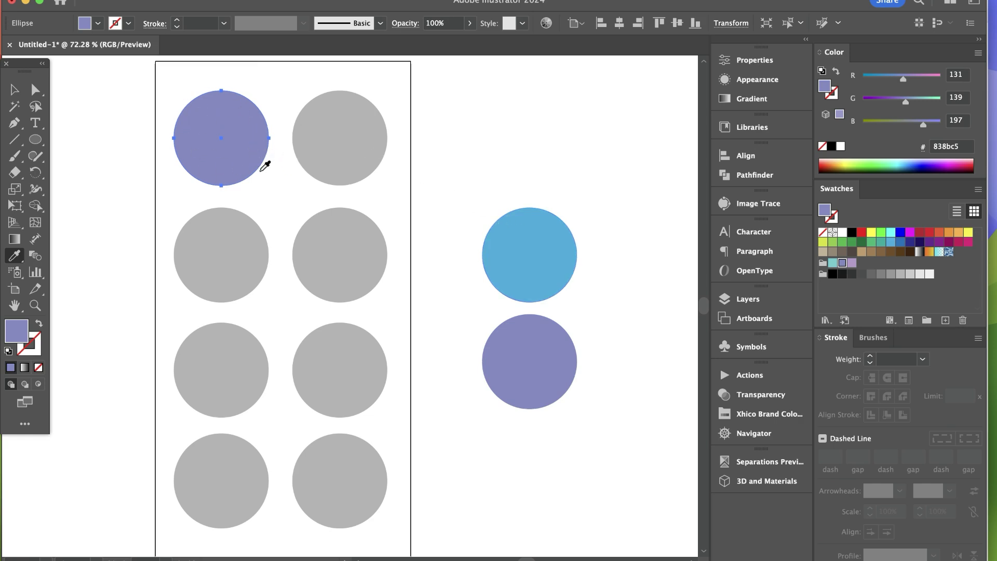
Fill the top-right circle with the reference circle's blue 29abe2 and apply the same blue to the left circle in the second row
{"action": "key", "text": "super"}
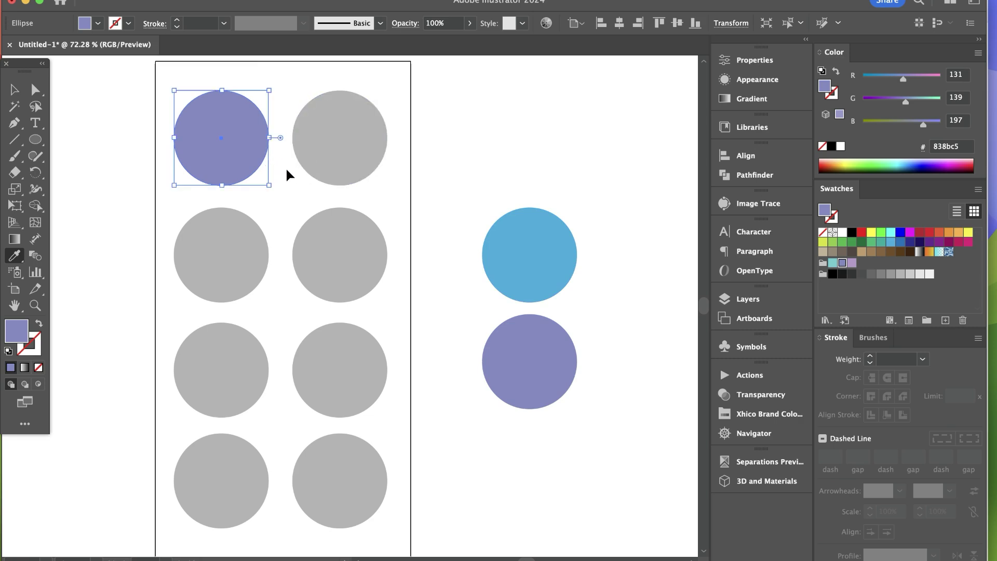
{"action": "left_click", "coordinate": [316, 154], "text": "super"}
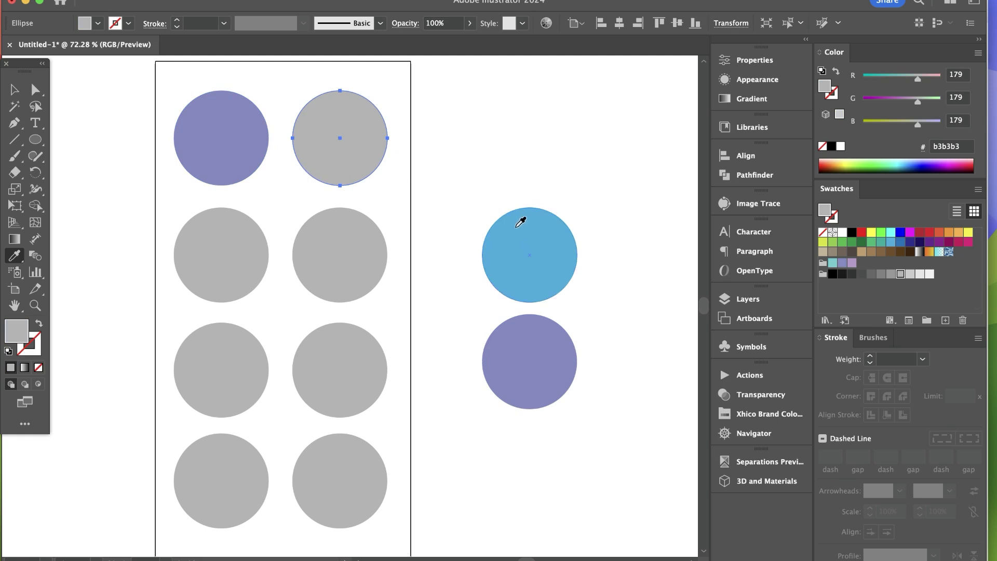
{"action": "left_click", "coordinate": [517, 229]}
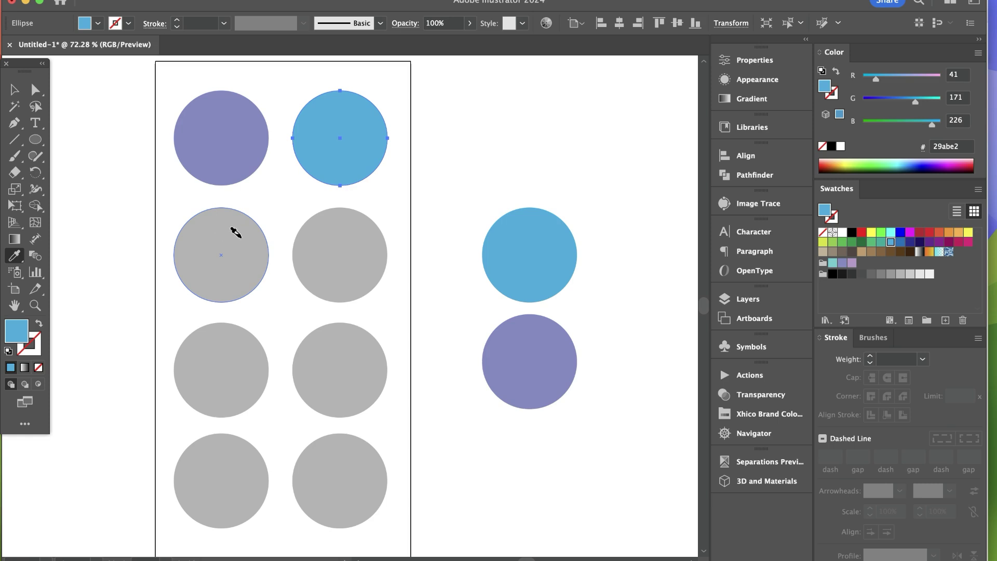
{"action": "left_click", "coordinate": [236, 234], "text": "alt"}
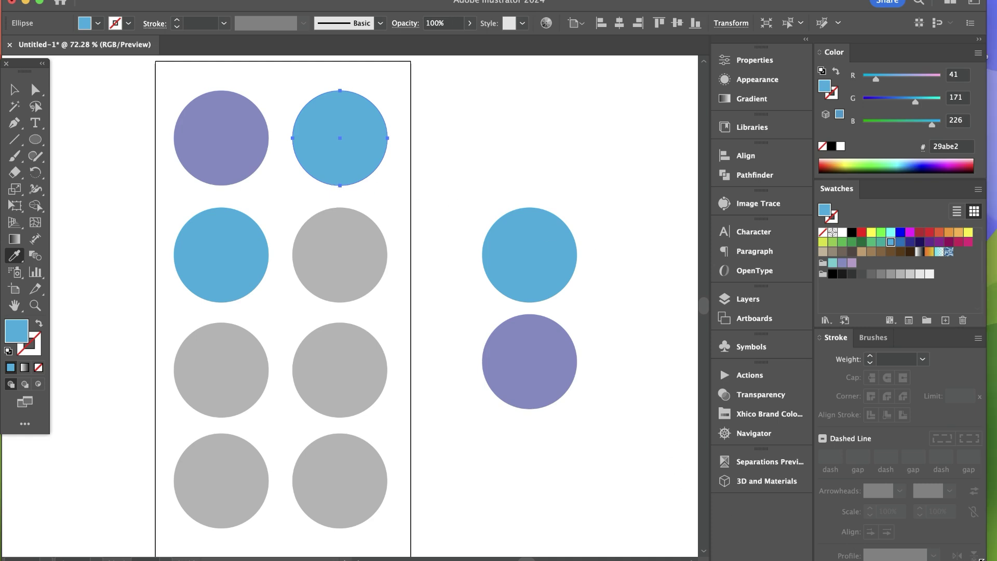
Narrow the Illustrator window so the flower picture in Photos shows beside it, with the artwork window in front
{"action": "key", "text": "ctrl+alt+Left"}
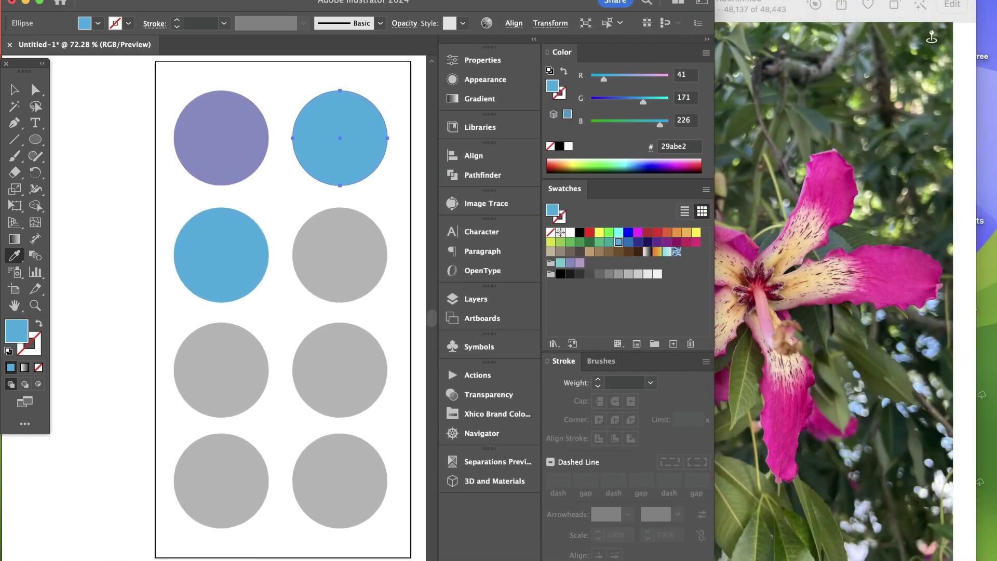
{"action": "key", "text": "ctrl+alt+Left"}
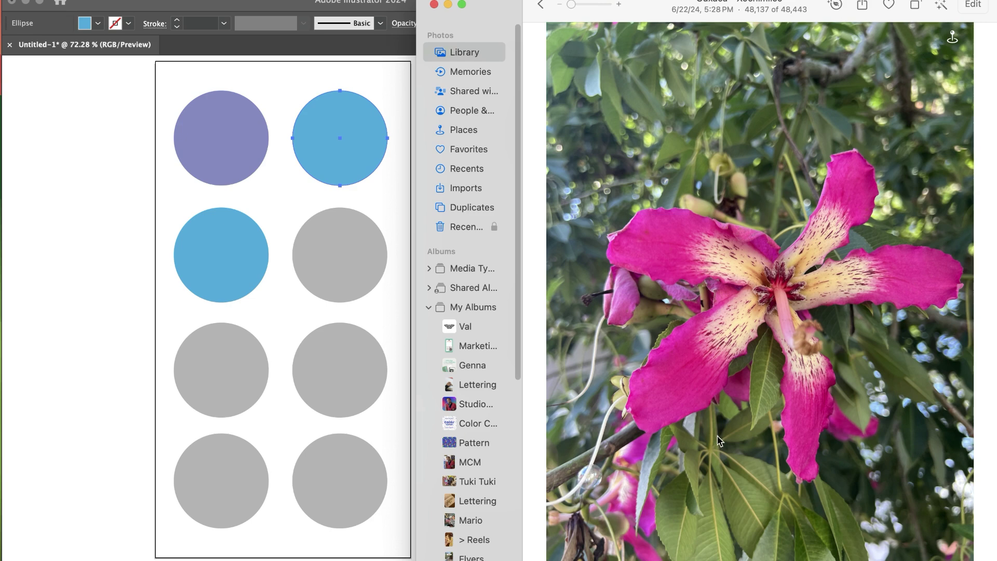
{"action": "left_click", "coordinate": [377, 79]}
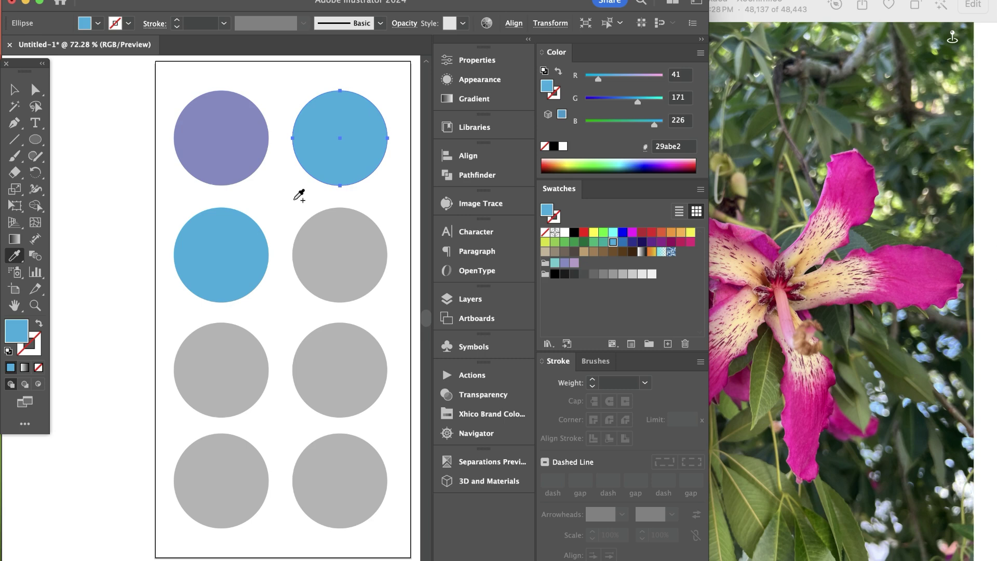
Sample petal colours from the flower photo: light pink ff8ef8 for the top-right circle and magenta ed2b9c for the circle below it
{"action": "left_click", "coordinate": [310, 197]}
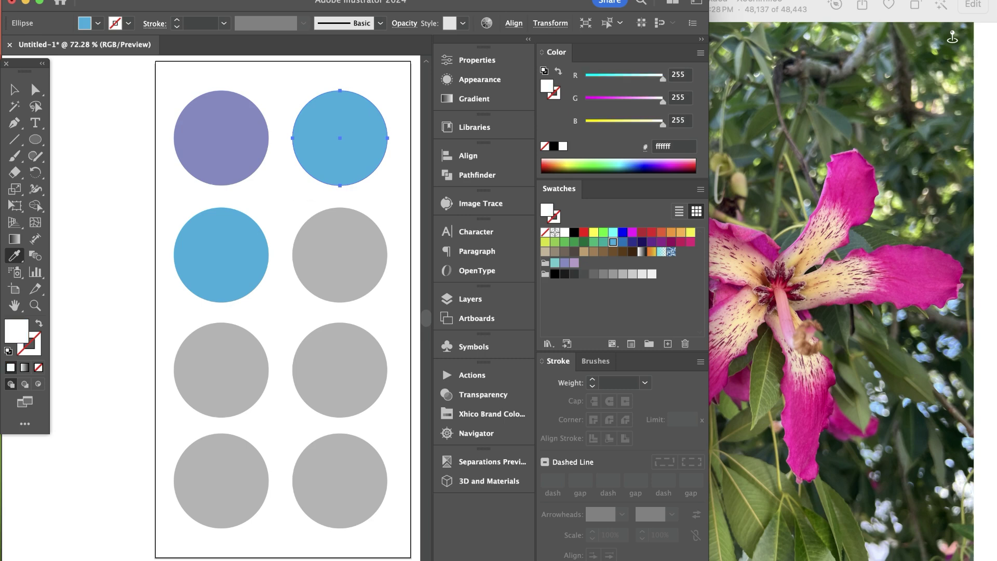
{"action": "left_click_drag", "start_coordinate": [381, 197], "coordinate": [821, 197]}
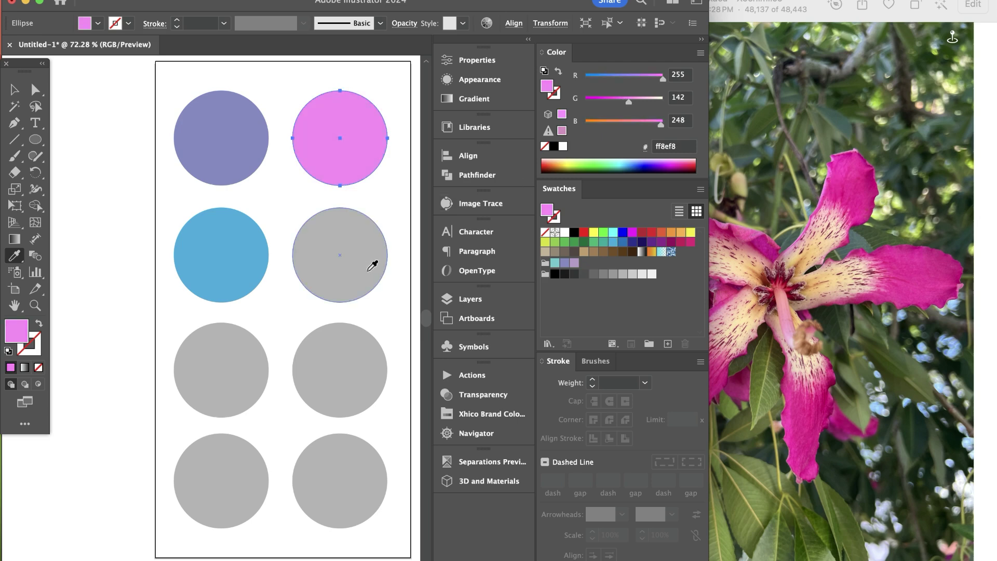
{"action": "left_click", "coordinate": [368, 273], "text": "super"}
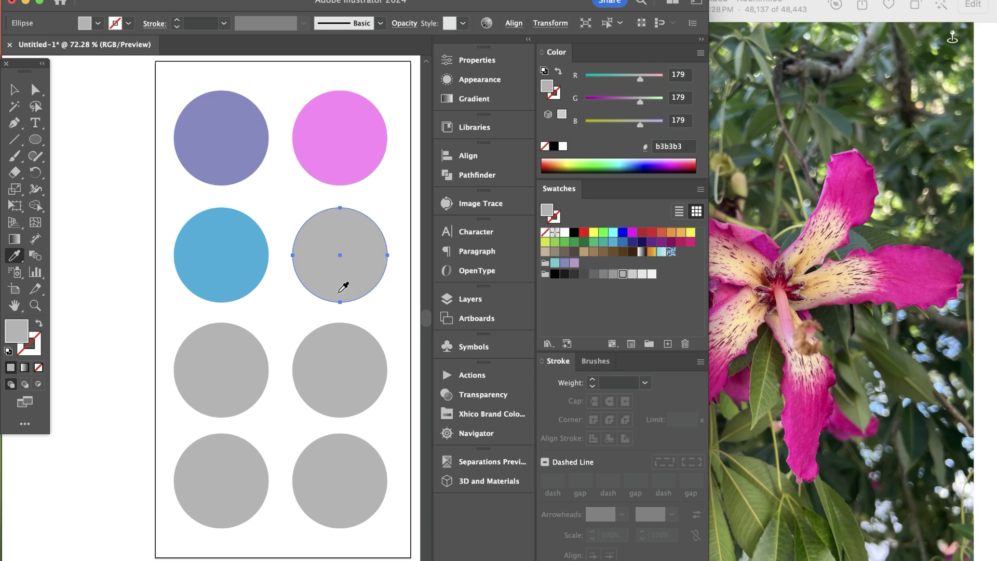
{"action": "left_click", "coordinate": [324, 302]}
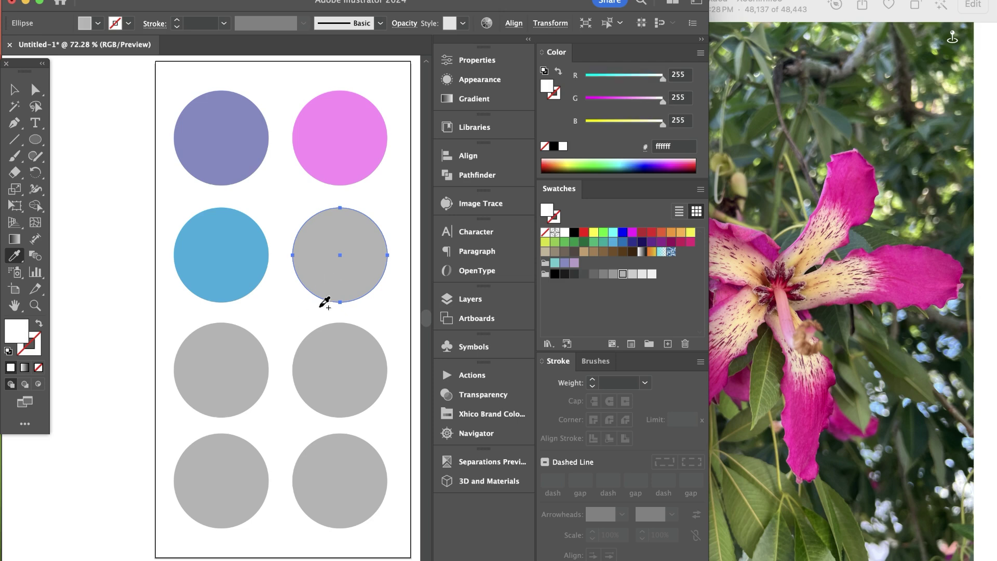
{"action": "left_click_drag", "start_coordinate": [324, 302], "coordinate": [924, 257]}
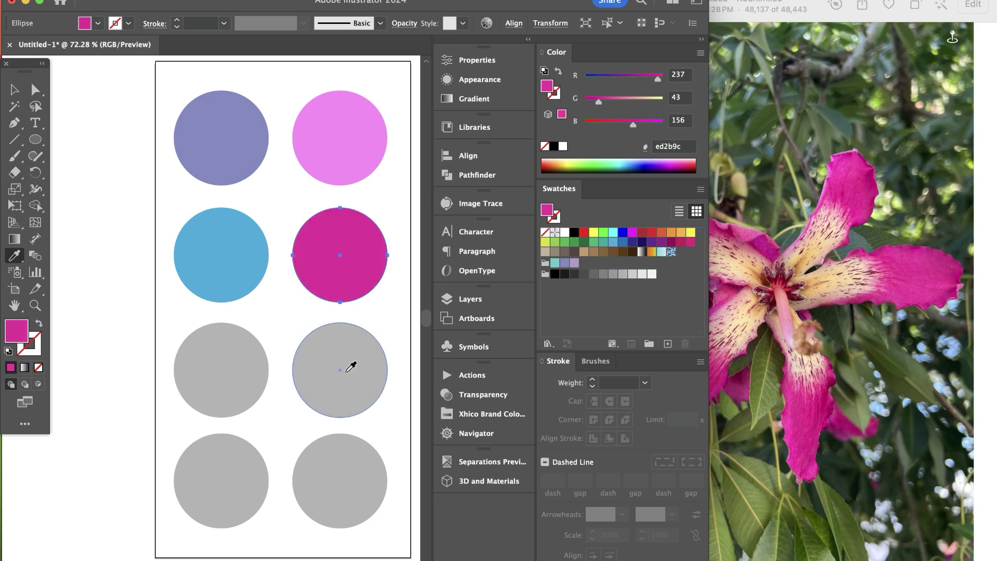
Sample dark red 6a001e from the flower's centre for the bottom-right circle and petal magenta d40074 for the right circle in the third row
{"action": "key", "text": "super"}
{"action": "left_click", "coordinate": [343, 355], "text": "super"}
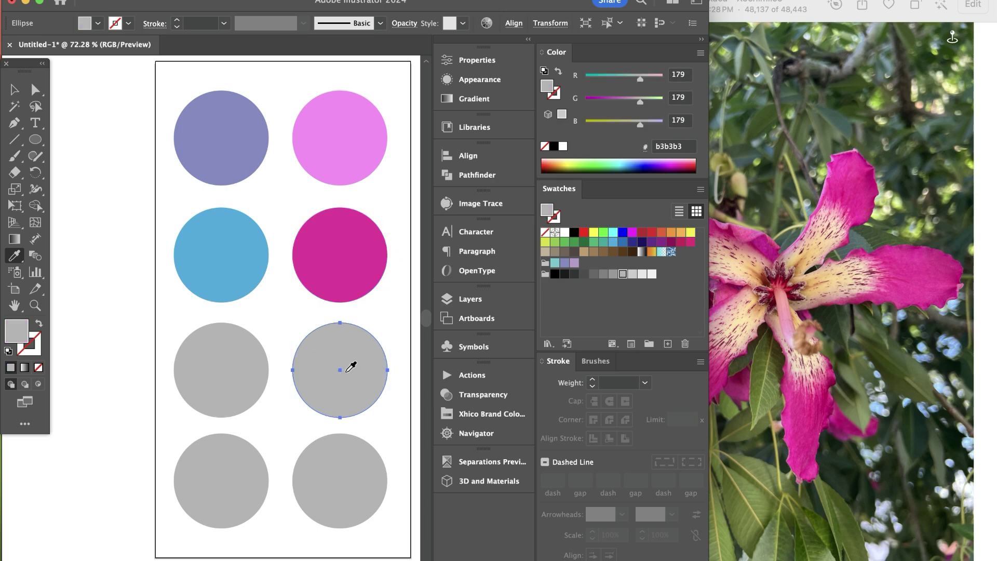
{"action": "left_click_drag", "start_coordinate": [366, 347], "coordinate": [788, 282]}
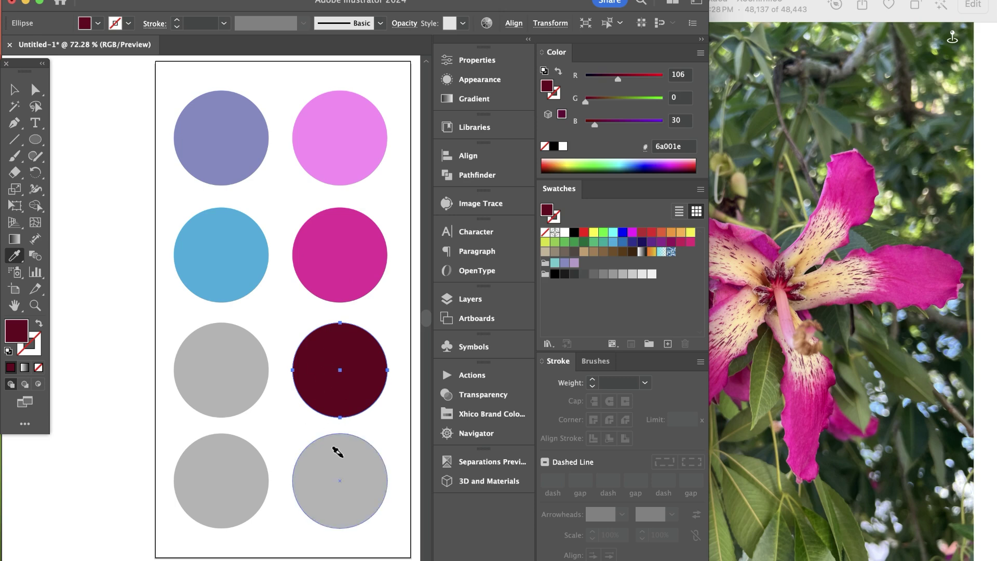
{"action": "left_click", "coordinate": [333, 452], "text": "alt"}
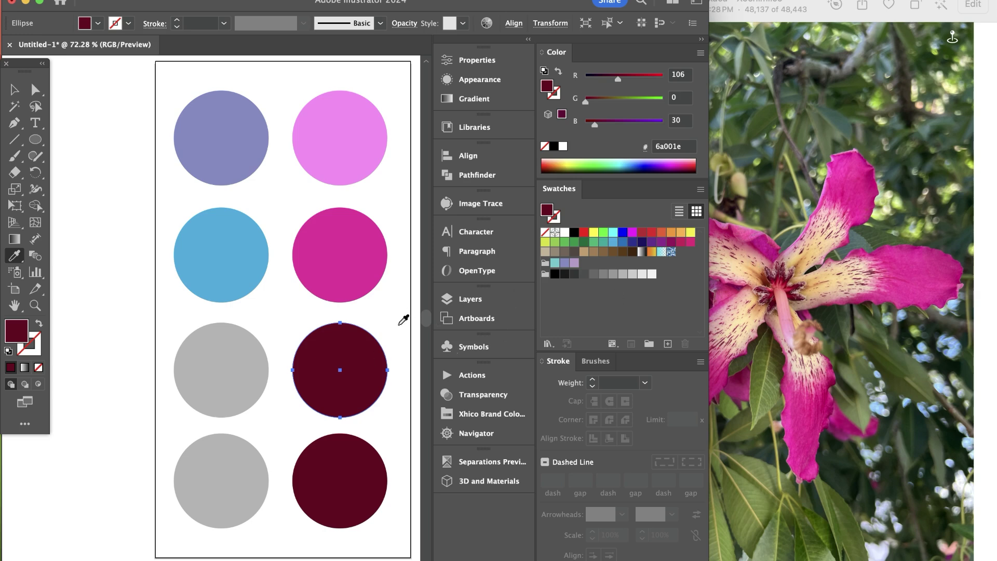
{"action": "left_click_drag", "start_coordinate": [387, 320], "coordinate": [873, 193]}
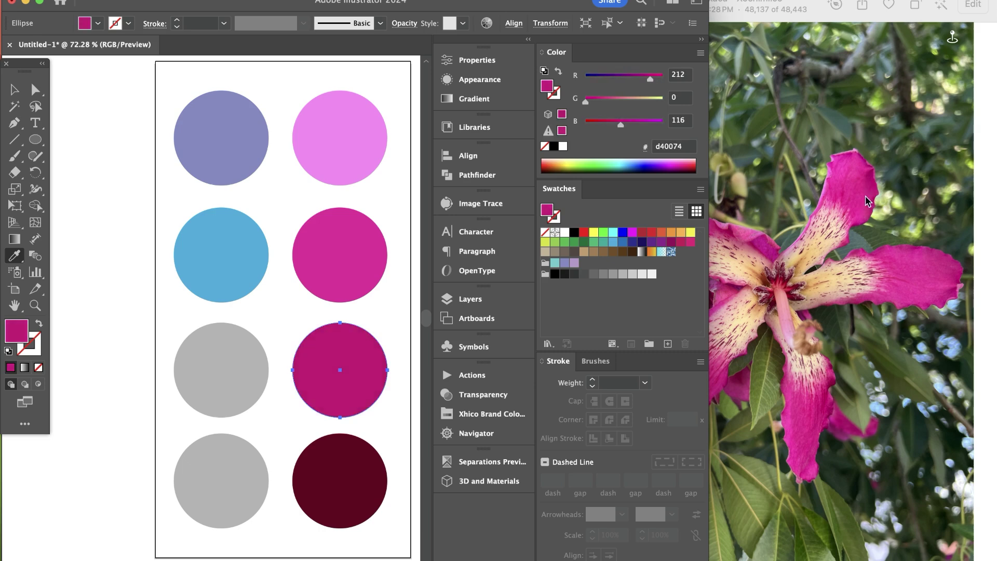
Lighten the fill of the right circle in the second row to f748b4 with the Color Picker and deselect it
{"action": "left_click", "coordinate": [15, 89]}
{"action": "left_click", "coordinate": [78, 123]}
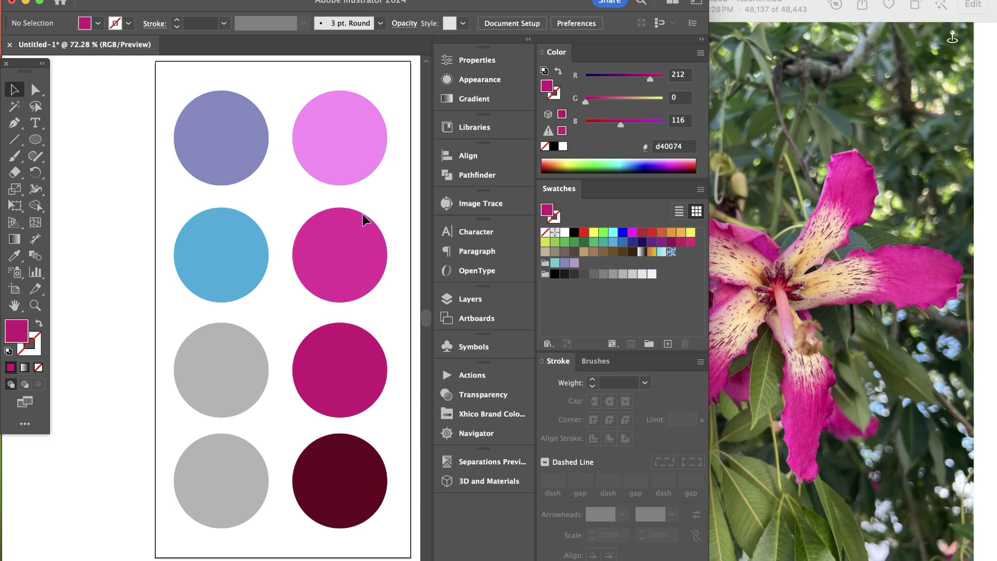
{"action": "left_click", "coordinate": [379, 262]}
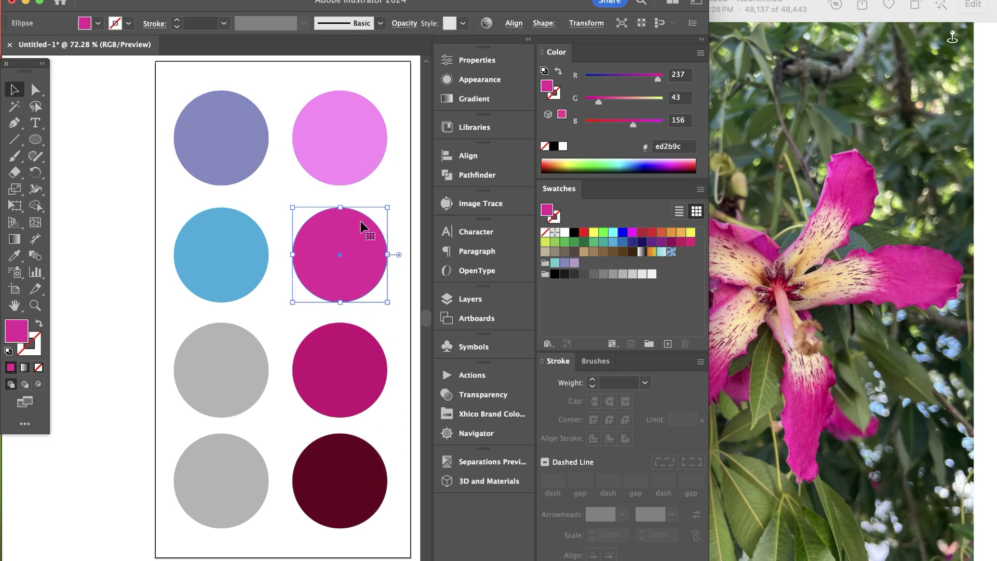
{"action": "double_click", "coordinate": [548, 86]}
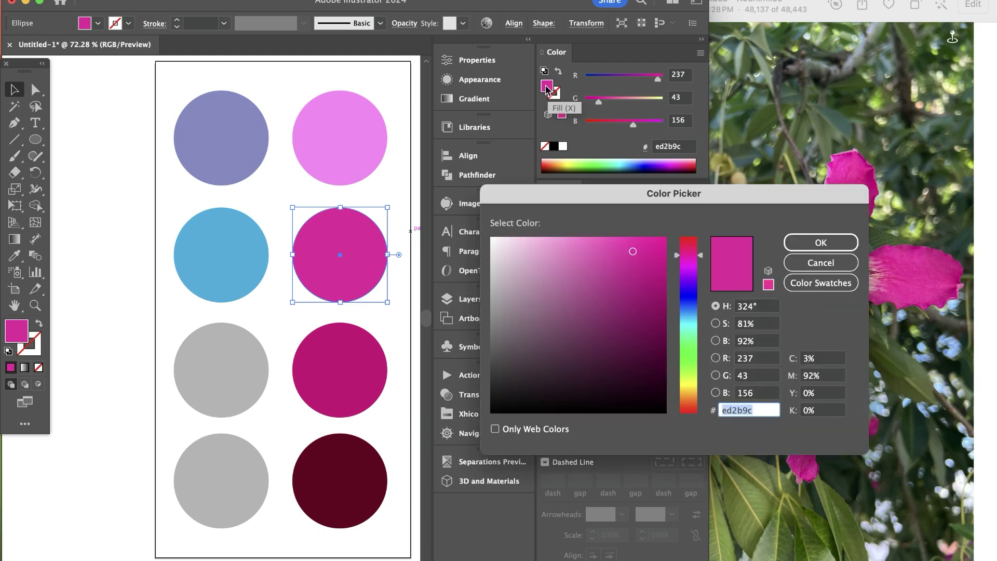
{"action": "type", "text": "f748b4"}
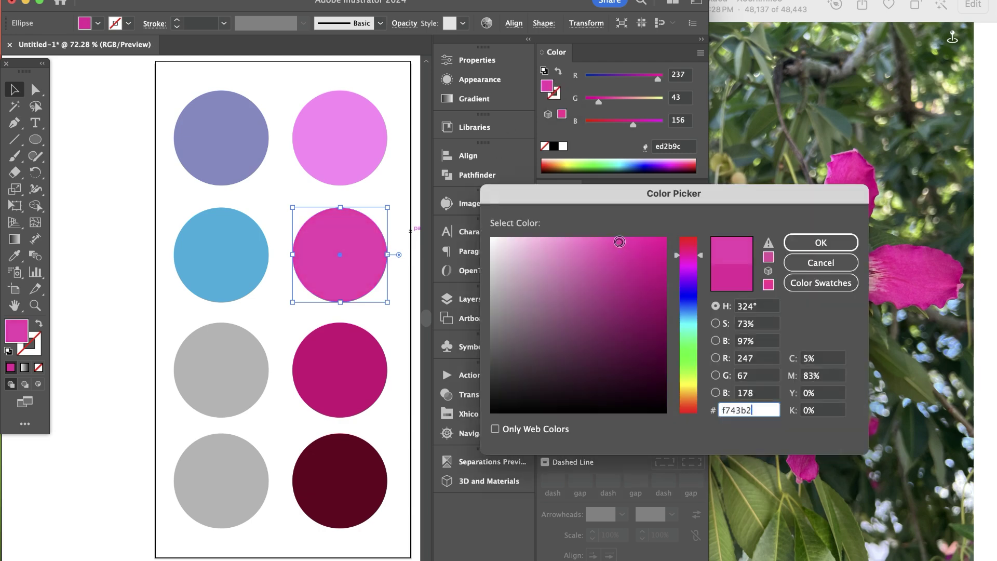
{"action": "left_click", "coordinate": [820, 243]}
{"action": "left_click", "coordinate": [278, 228]}
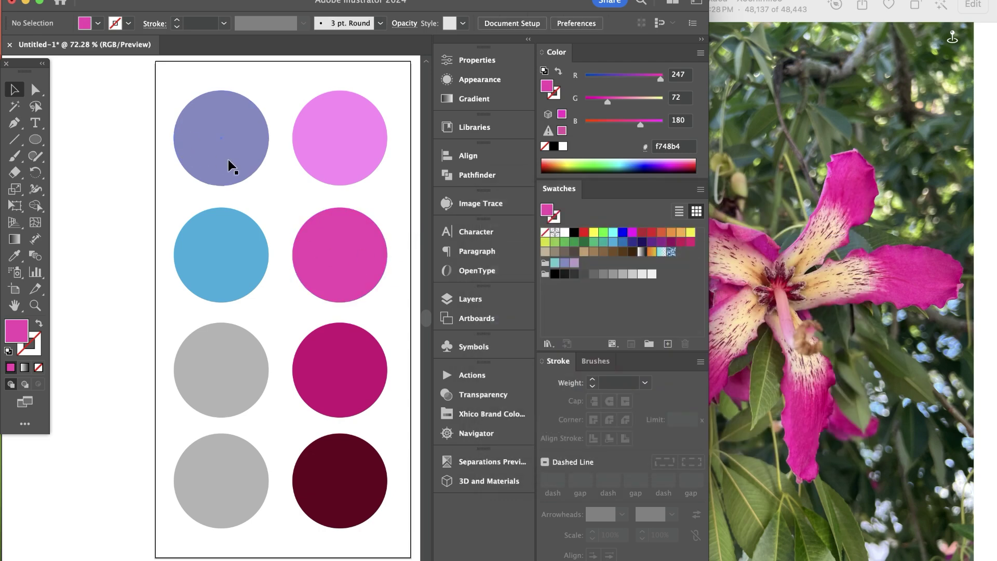
Sample dark green 3c5b54 from the photo's foliage into the top-left circle and apply it to the bottom-left circle
{"action": "left_click", "coordinate": [242, 165]}
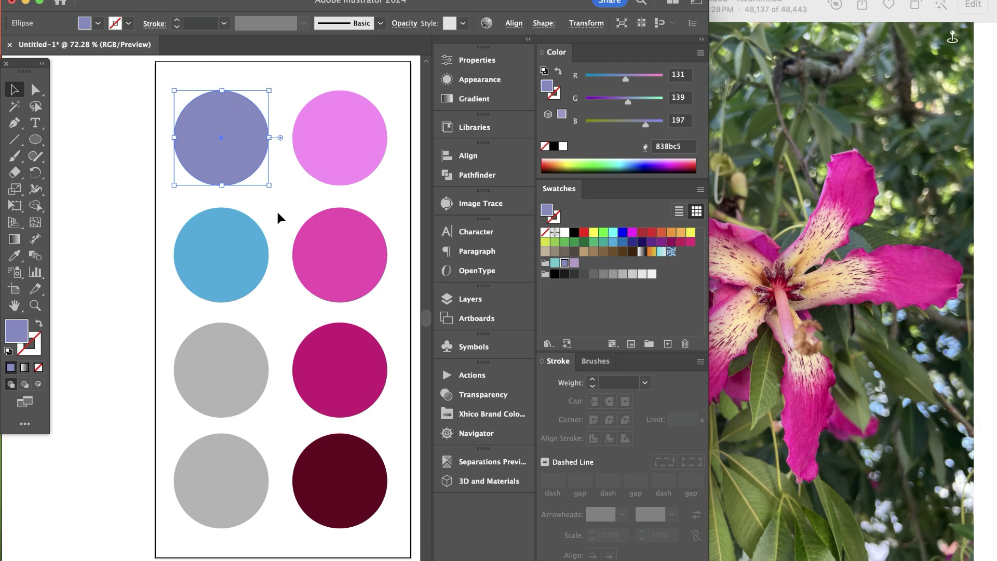
{"action": "key", "text": "i"}
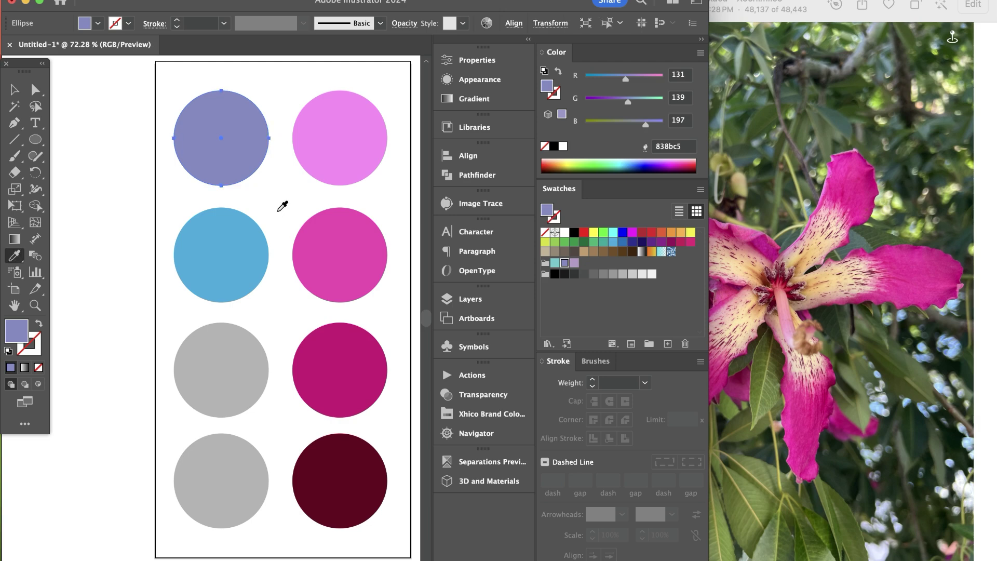
{"action": "left_click_drag", "start_coordinate": [282, 207], "coordinate": [842, 124]}
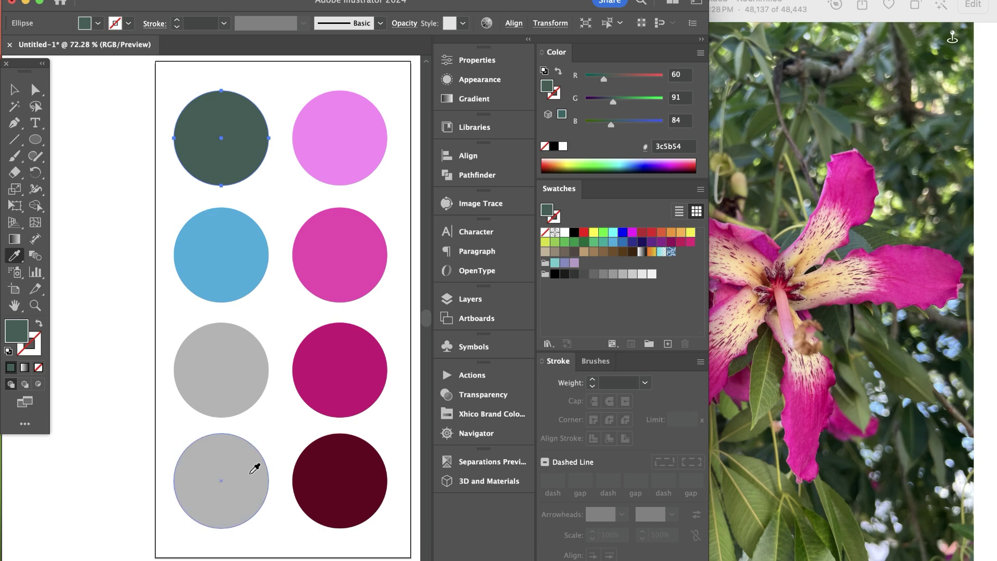
{"action": "left_click", "coordinate": [244, 466], "text": "alt"}
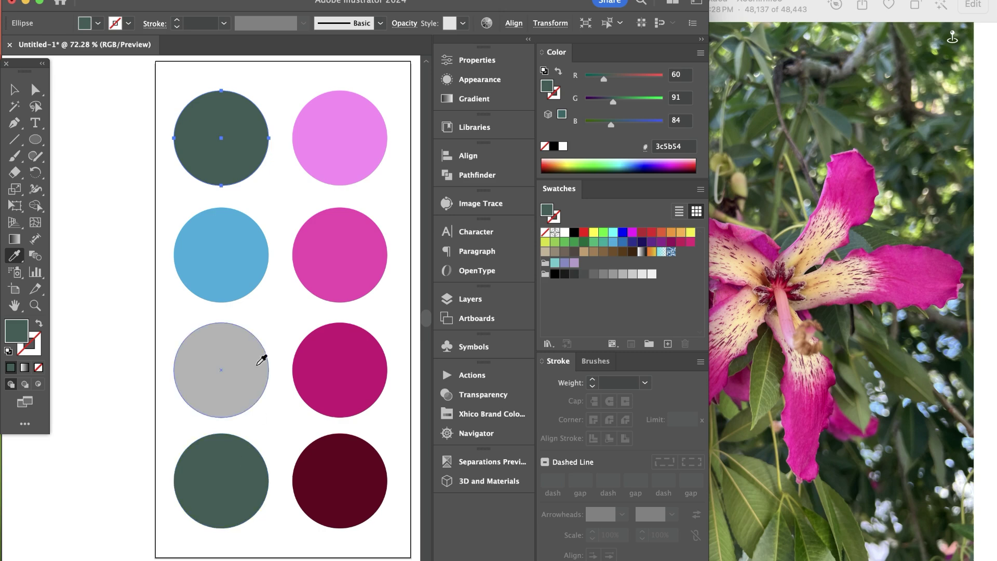
Sample foliage greens from the photo: 525d40 for the left circle in the third row and 505a1d for the left circle in the second row
{"action": "key", "text": "super"}
{"action": "left_click", "coordinate": [249, 394], "text": "super"}
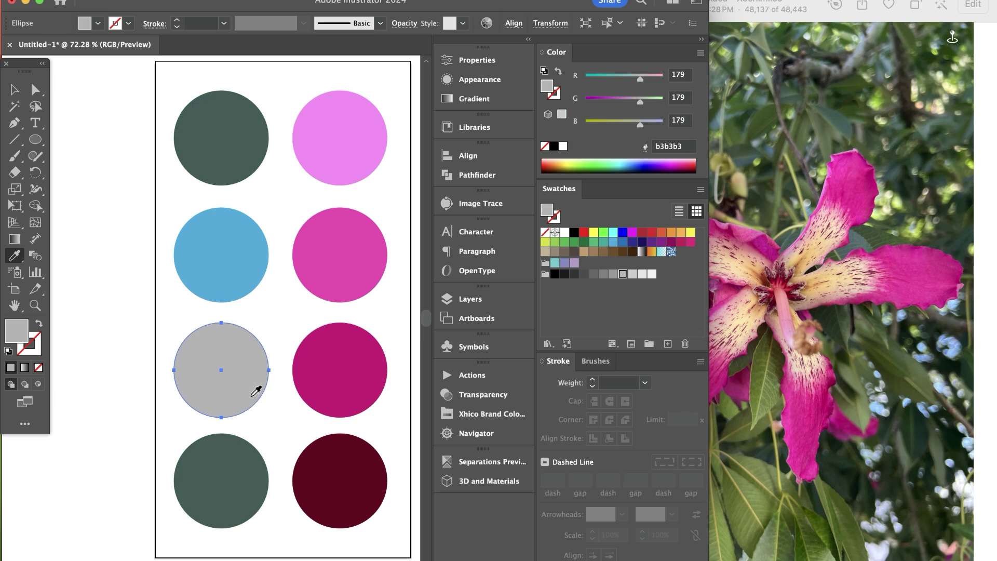
{"action": "left_click_drag", "start_coordinate": [278, 403], "coordinate": [829, 140]}
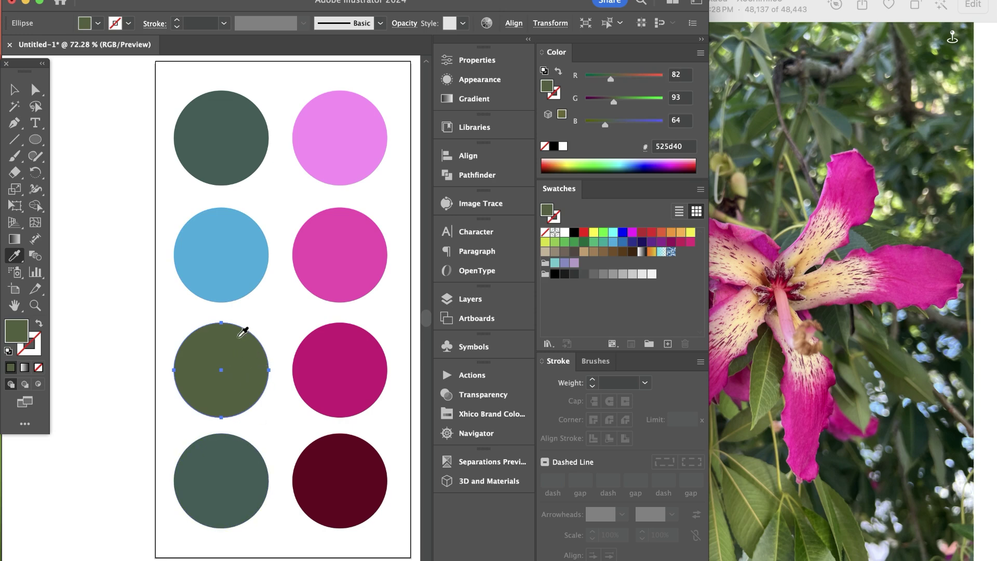
{"action": "left_click", "coordinate": [250, 287], "text": "super"}
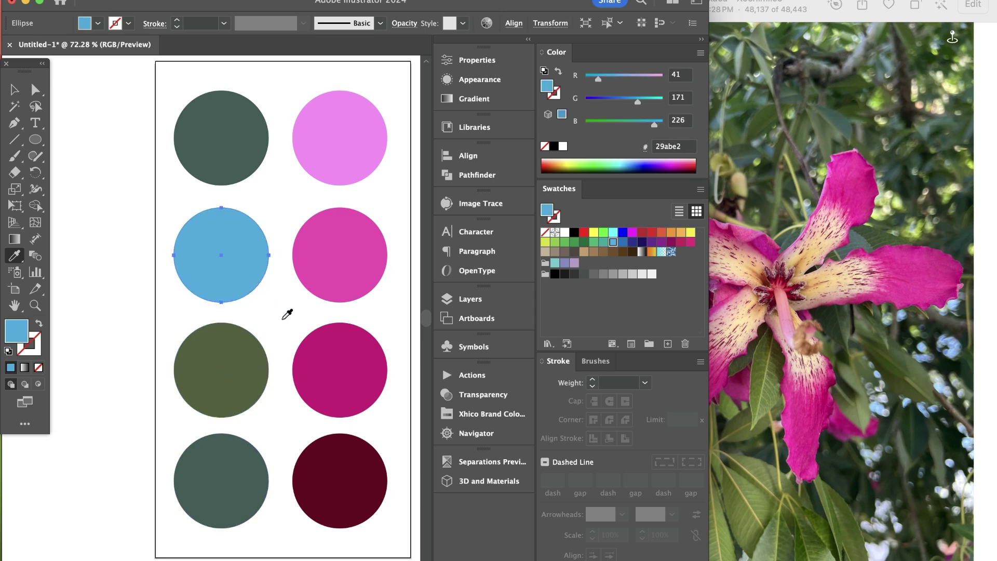
{"action": "left_click_drag", "start_coordinate": [286, 304], "coordinate": [762, 354]}
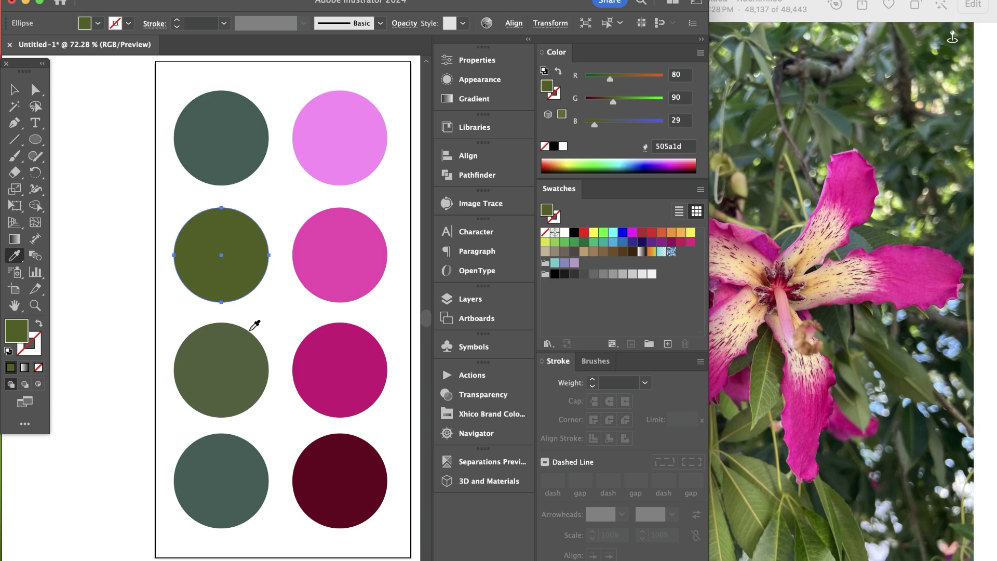
Fill the top-left circle with light green 939d57 sampled from a leaf in the photo
{"action": "left_click", "coordinate": [245, 162], "text": "alt"}
{"action": "left_click", "coordinate": [250, 174], "text": "super"}
{"action": "left_click_drag", "start_coordinate": [274, 198], "coordinate": [761, 399]}
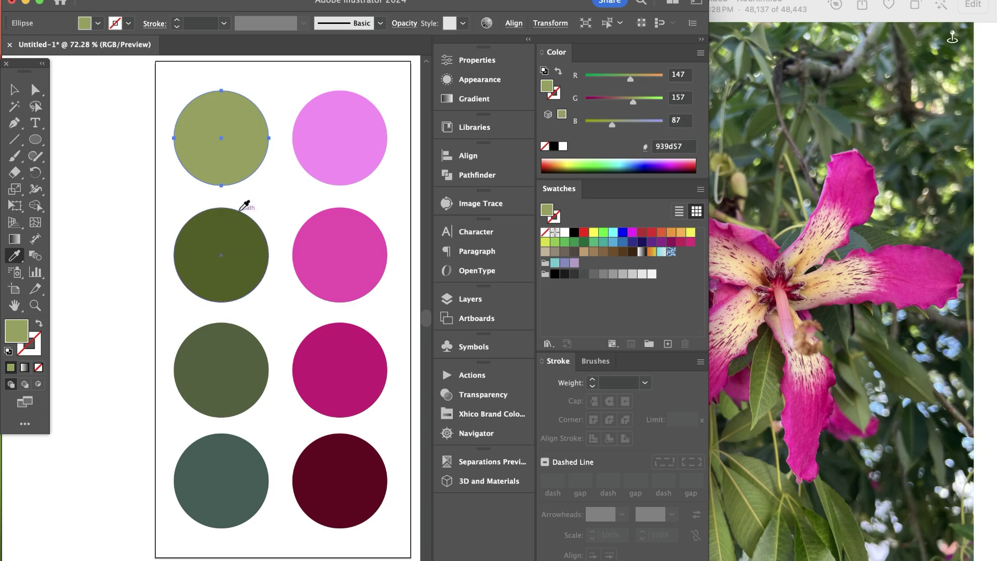
Resample the left circle in the second row with the leaf green 646e39 from the photo and deselect everything
{"action": "left_click", "coordinate": [246, 237], "text": "super"}
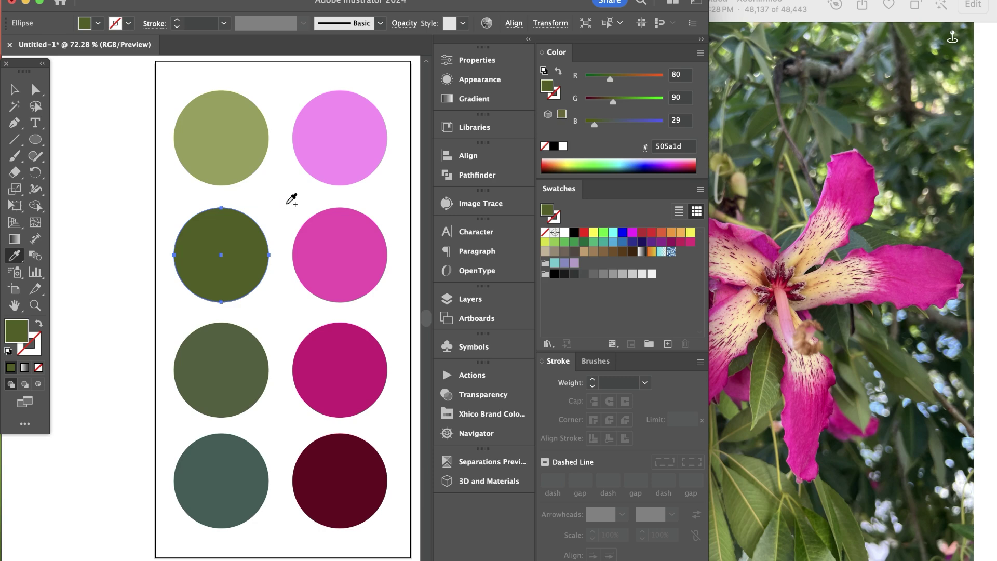
{"action": "left_click_drag", "start_coordinate": [291, 201], "coordinate": [779, 387]}
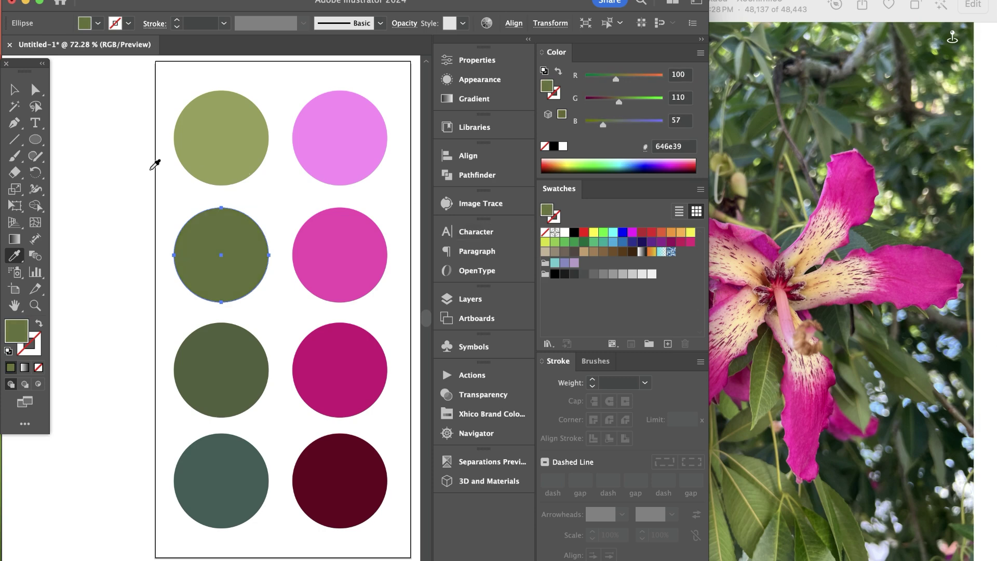
{"action": "left_click", "coordinate": [14, 89]}
{"action": "left_click", "coordinate": [129, 147]}
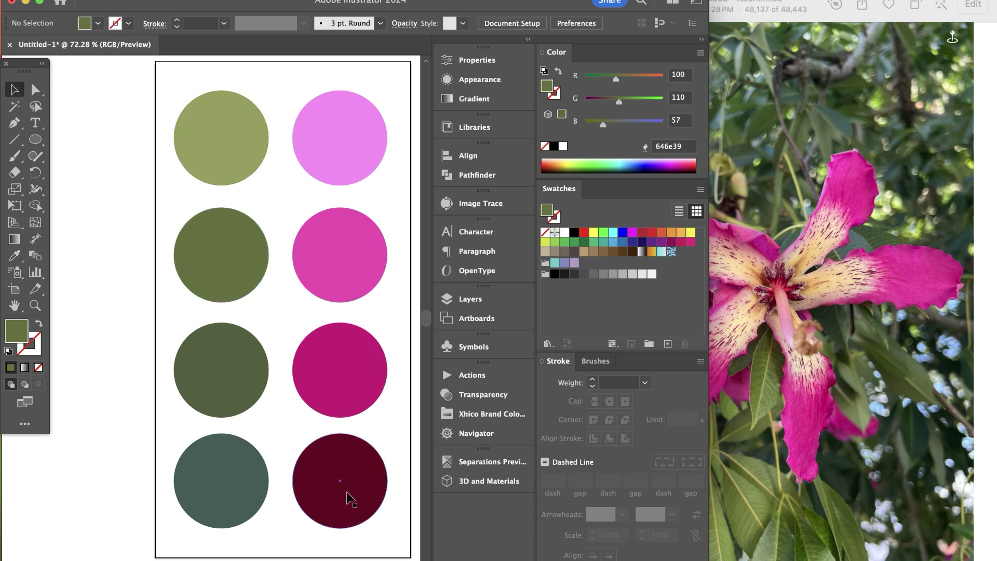